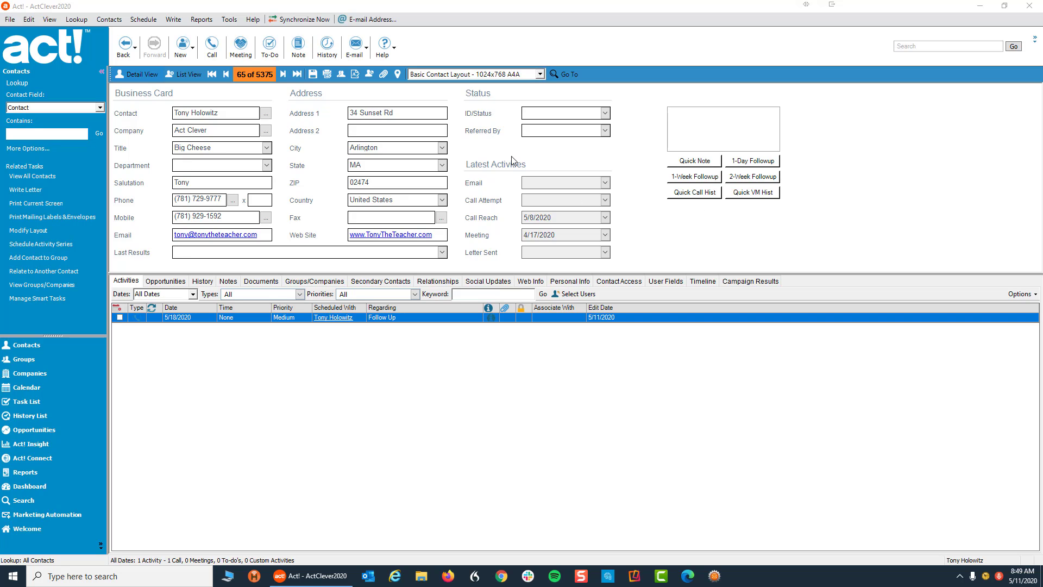
- Open the current Basic Contact Layout - 1024x768 A4A in the Layout Designer
left_click(228, 20)
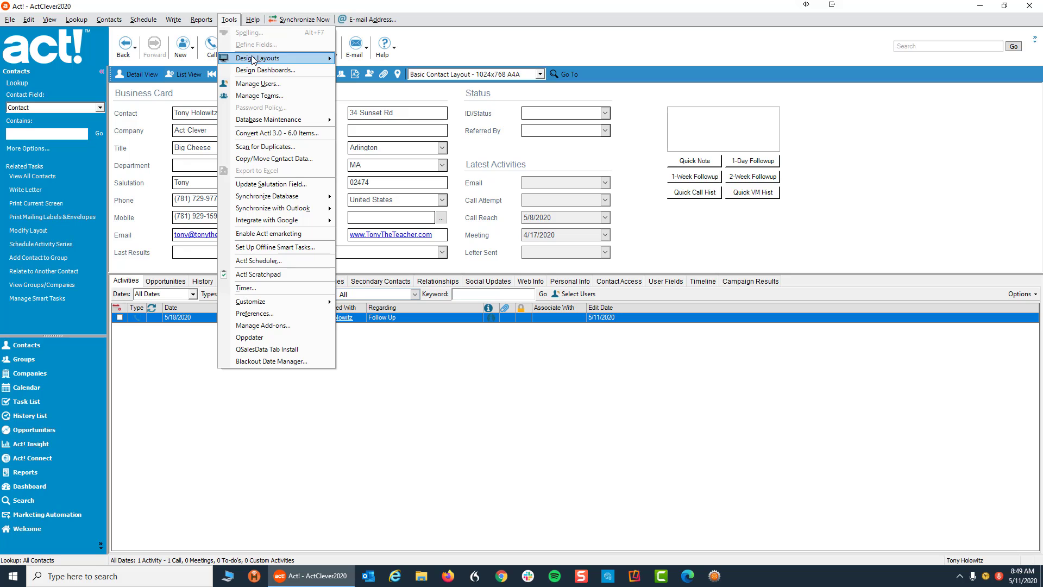
mouse_move(261, 58)
left_click(365, 58)
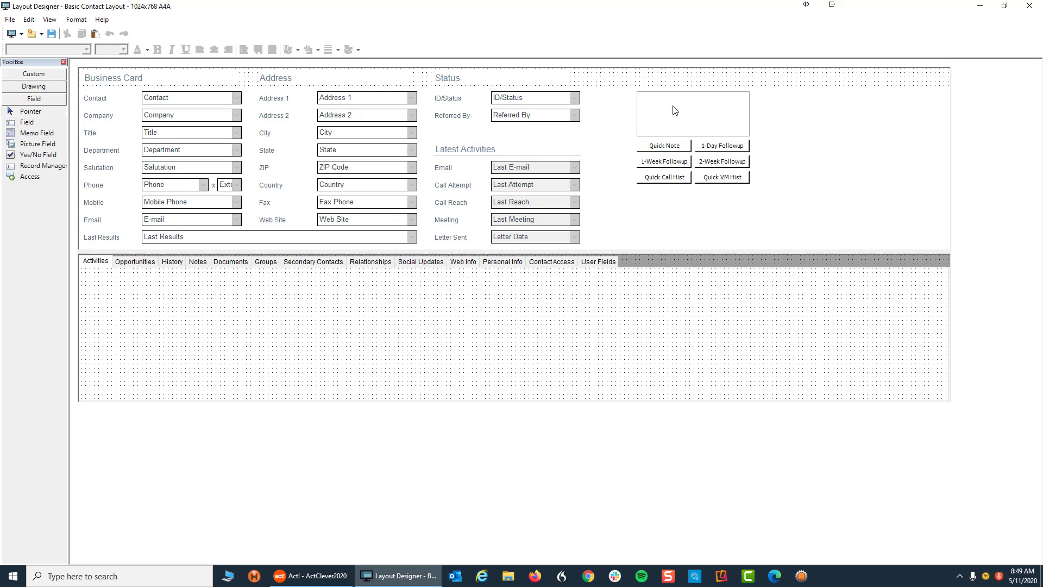
- Set the quick-button panel's border to None and its background color to green
left_click(674, 110)
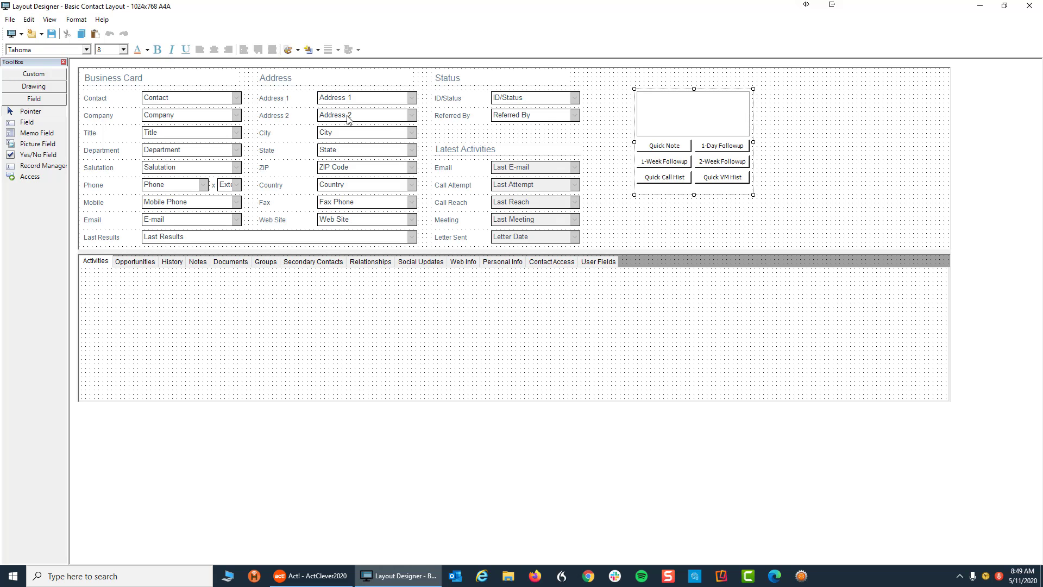
left_click(318, 51)
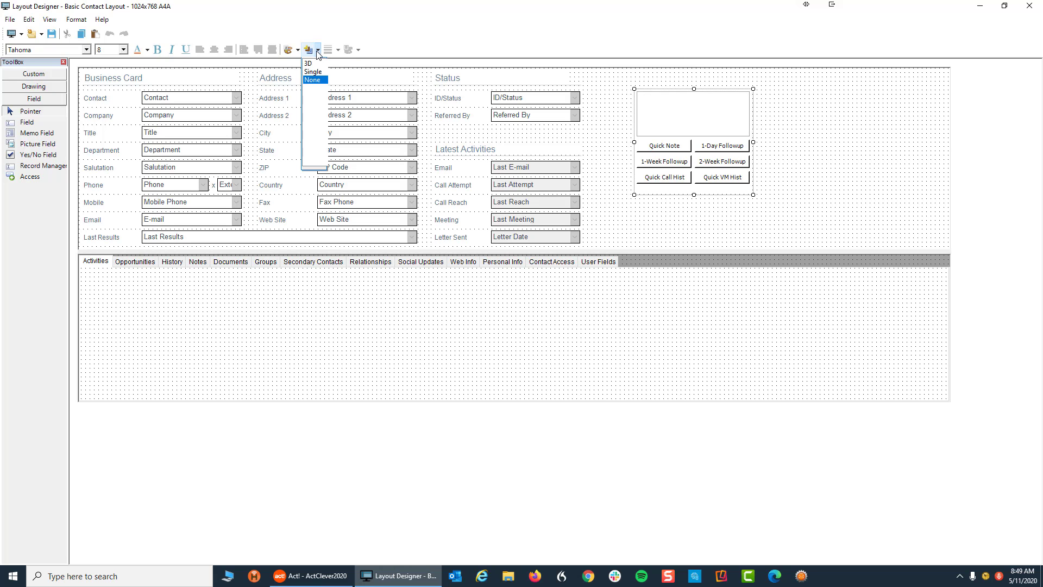
left_click(311, 78)
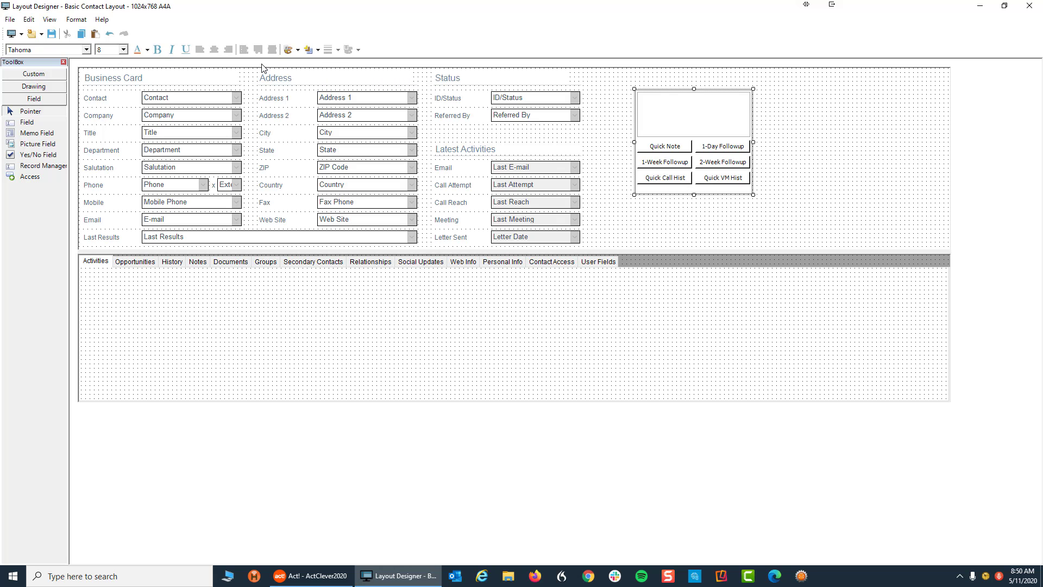
left_click(298, 50)
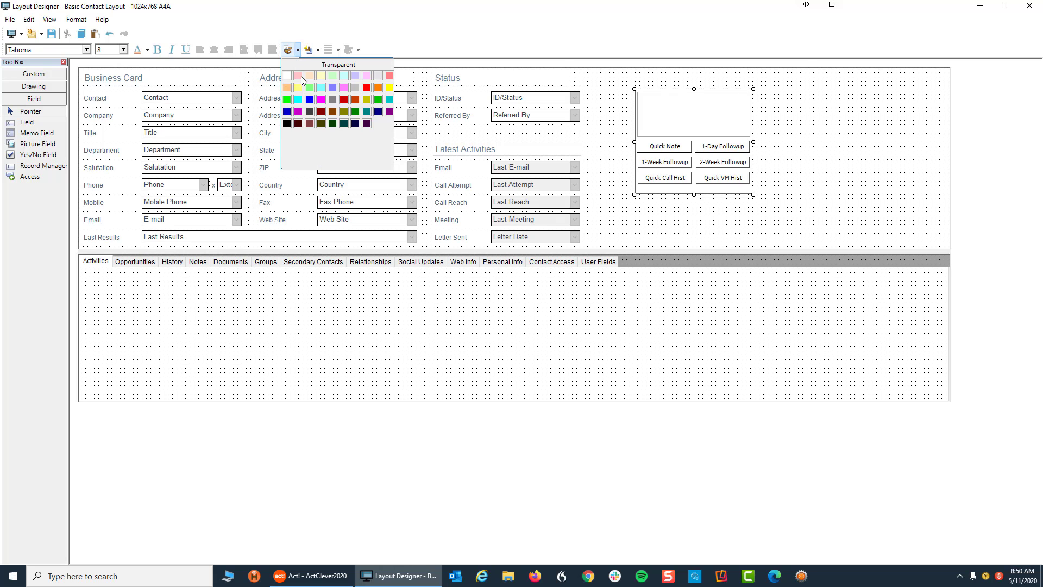
left_click(378, 100)
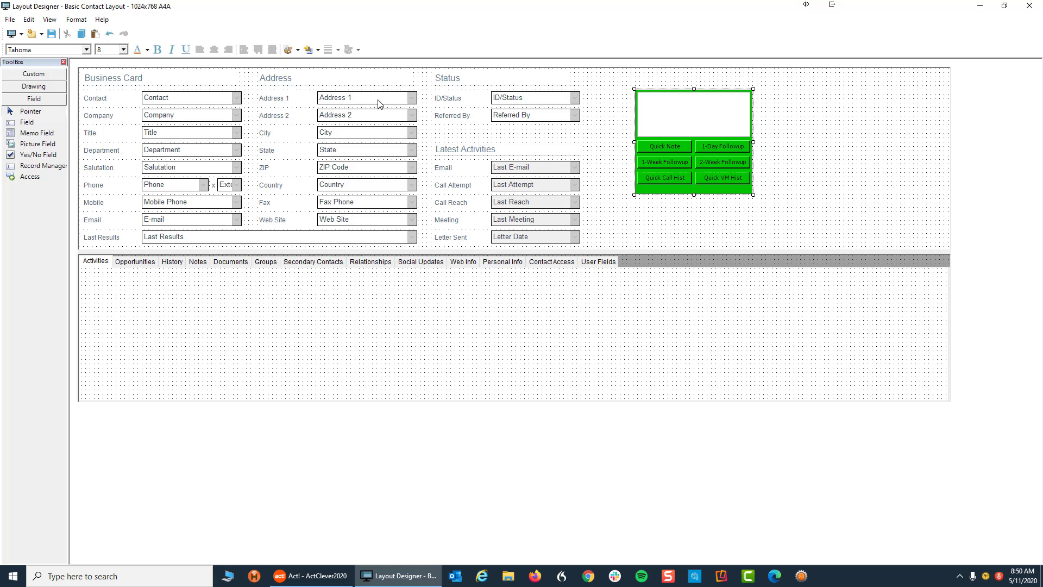
- Try orange for the quick-button panel's text and settle on light pink
left_click(147, 51)
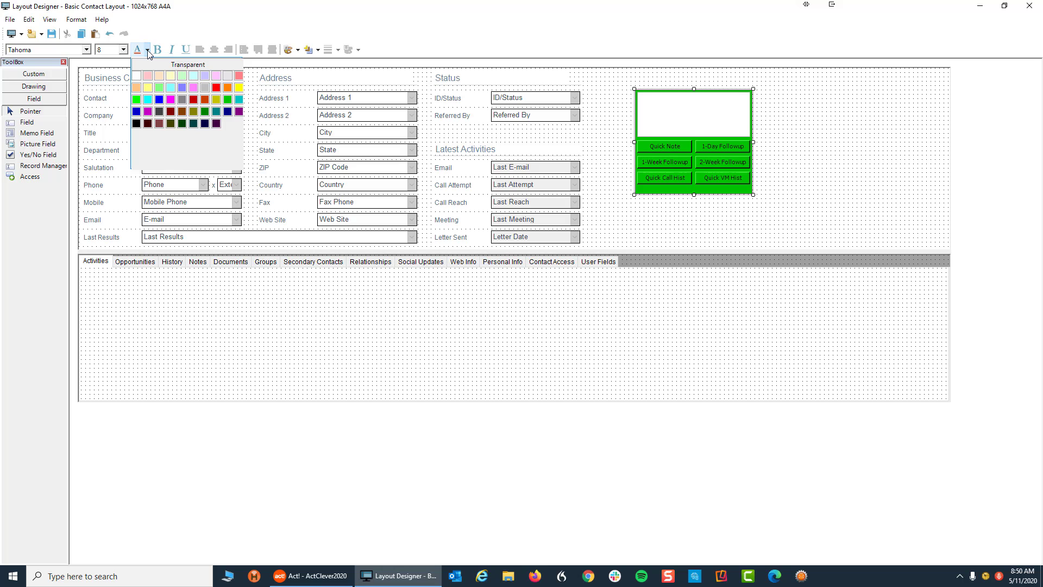
left_click(148, 50)
left_click(148, 53)
left_click(229, 88)
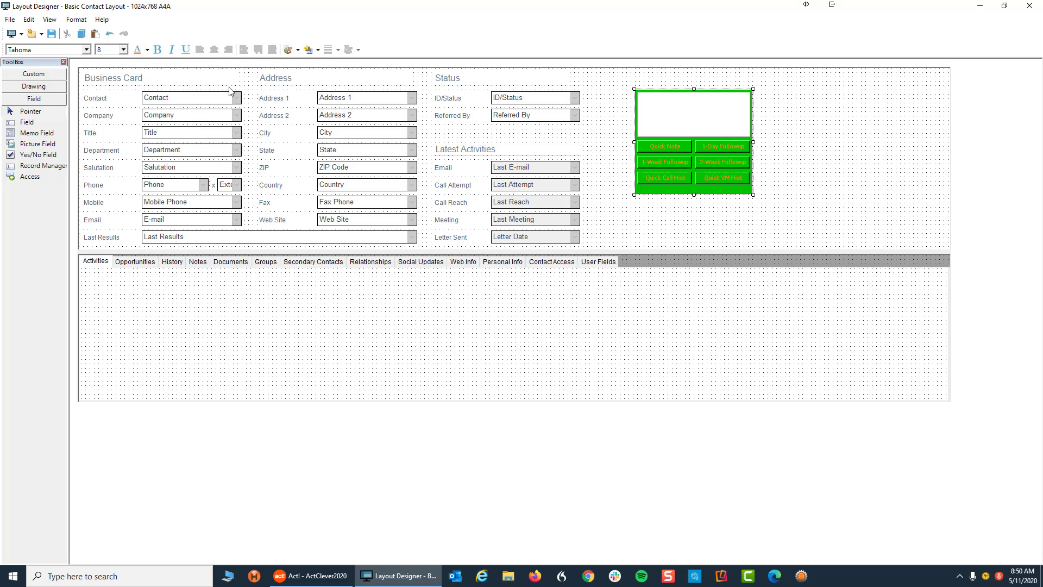
left_click(147, 50)
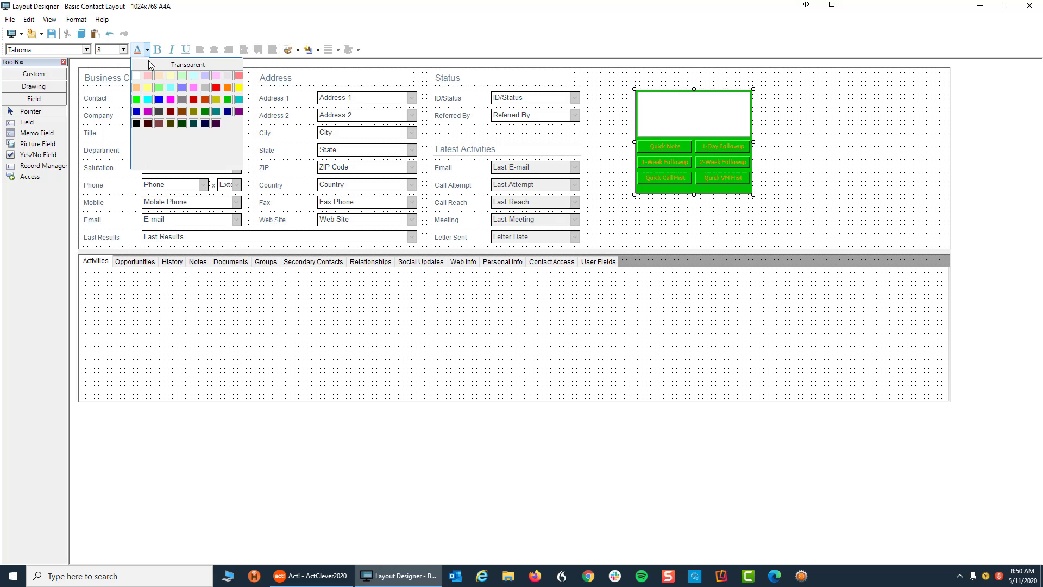
left_click(148, 73)
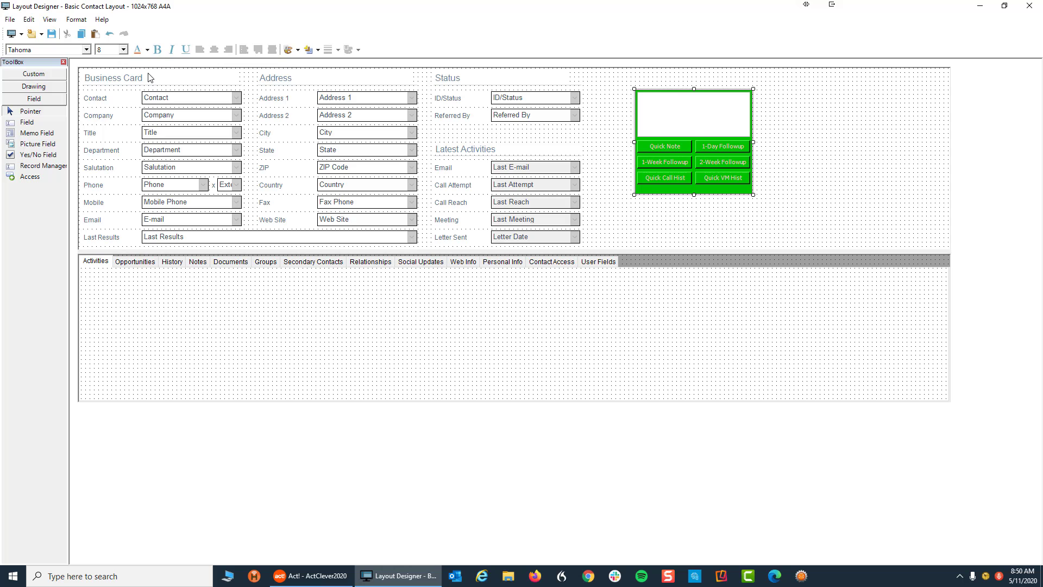
- Set the panel's font size to 18 and enlarge the panel and the layout's upper section to fit all six buttons
left_click(122, 49)
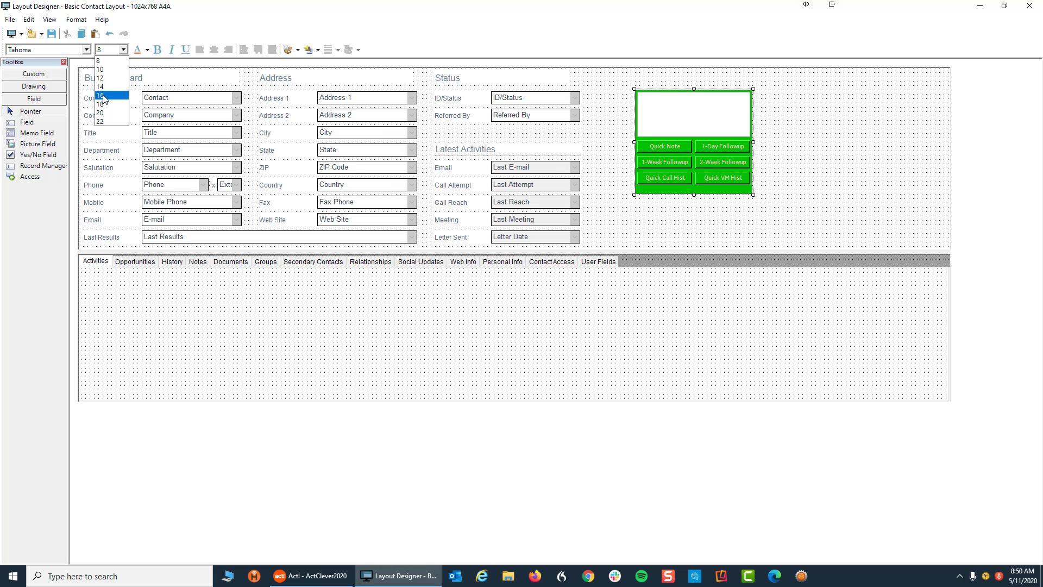
left_click(104, 104)
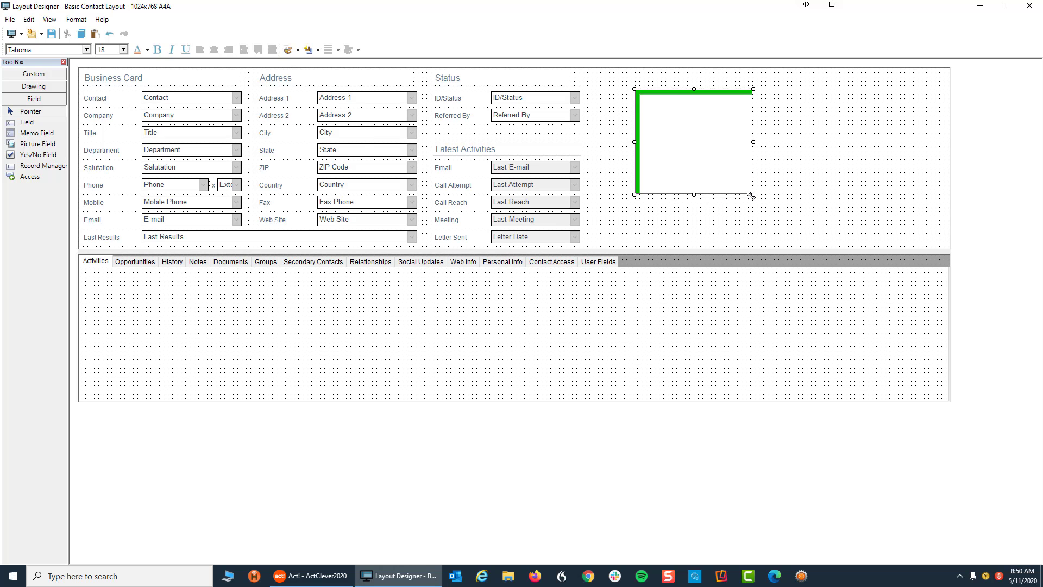
left_click_drag(753, 195, 931, 303)
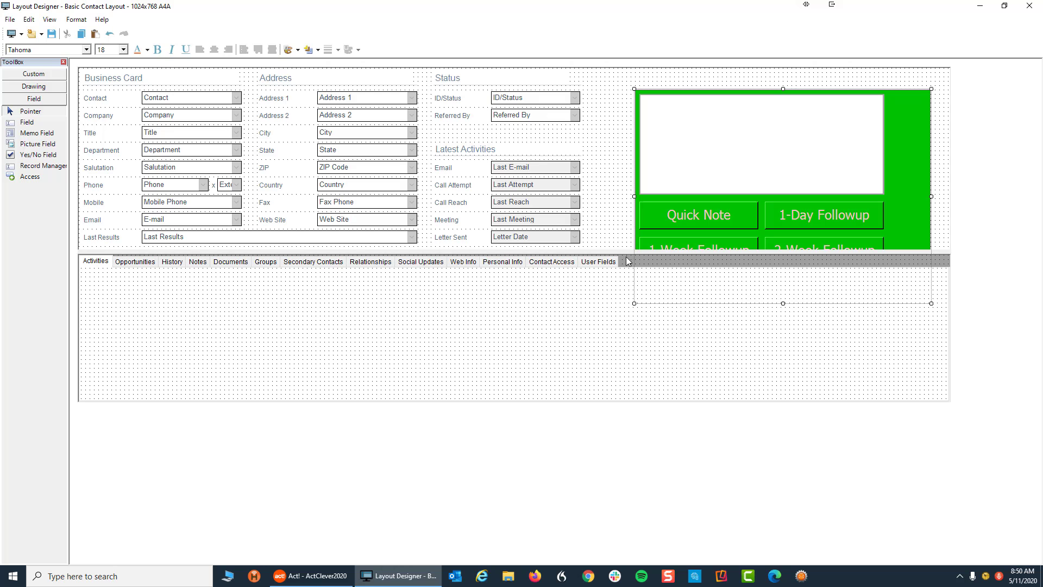
left_click(555, 252)
left_click_drag(522, 252, 516, 319)
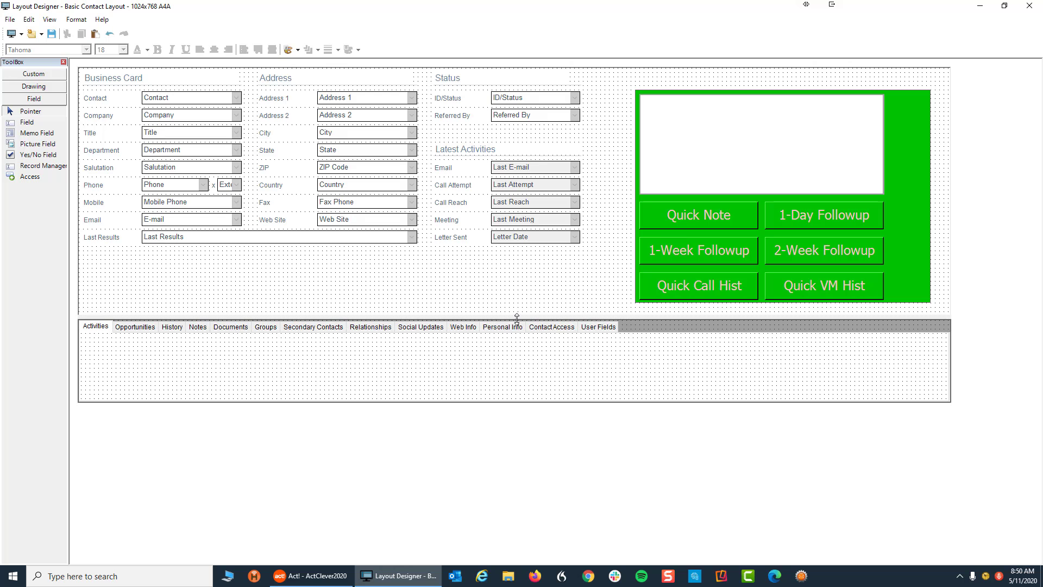
- Narrow the green panel to fit its buttons and move it up and closer to the Status fields
left_click(906, 194)
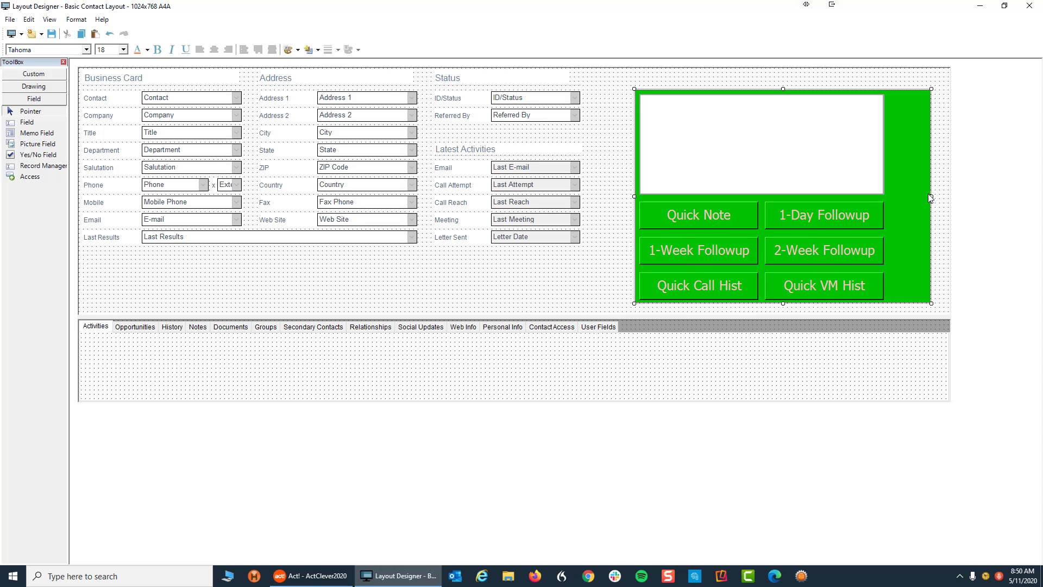
left_click_drag(931, 196, 894, 194)
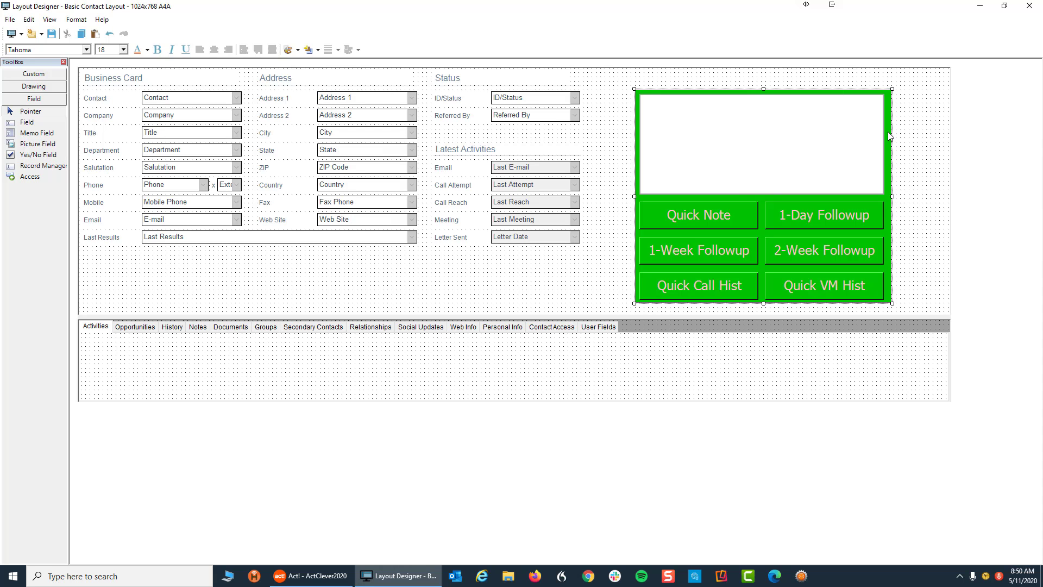
left_click_drag(889, 136, 857, 115)
left_click(917, 135)
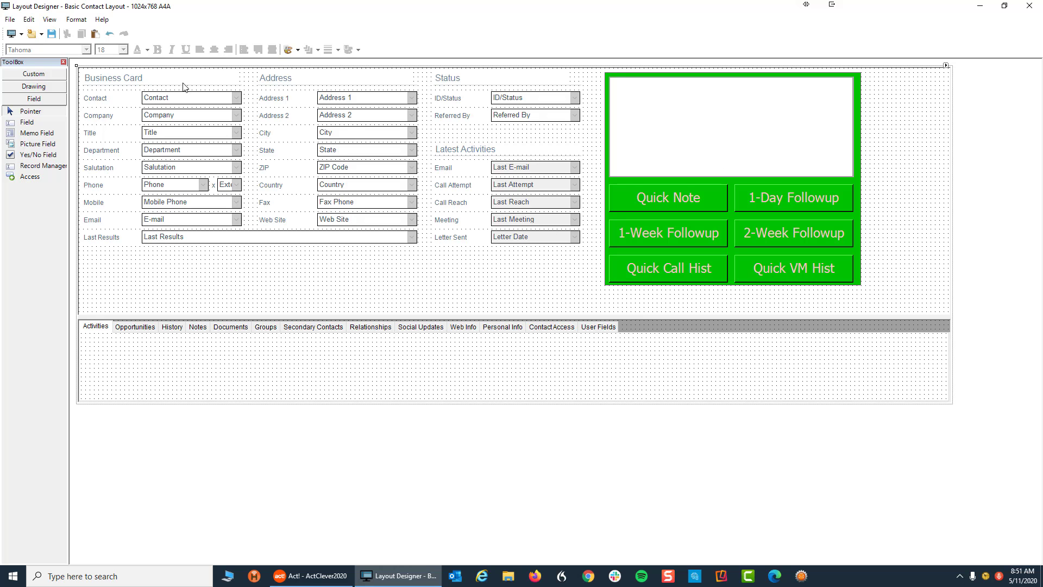
- Try Times New Roman, Tw Cen MT Condensed and Wide Latin as the quick-button panel's font
left_click(681, 162)
left_click(677, 196)
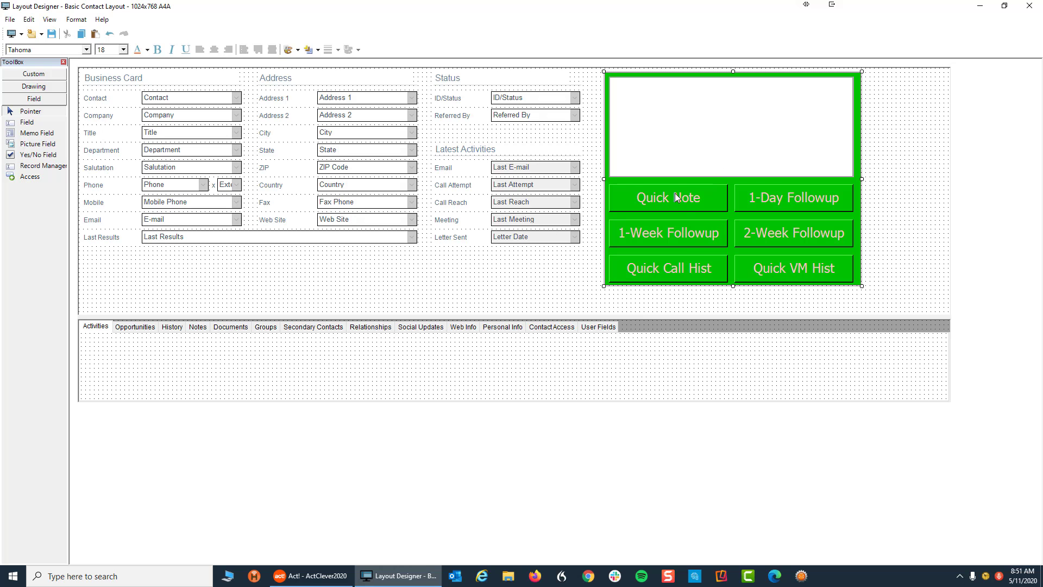
left_click(73, 51)
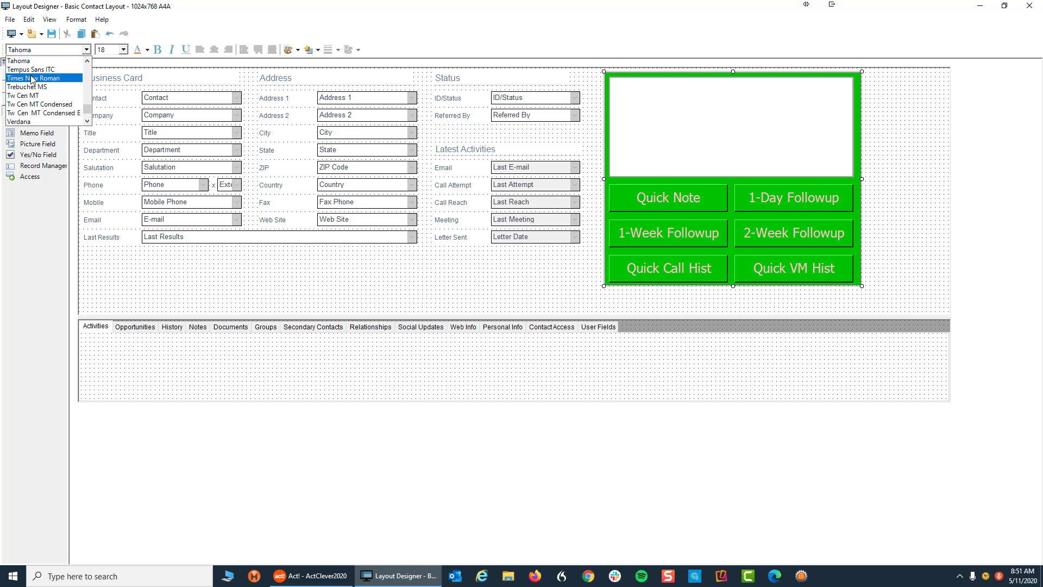
left_click(31, 78)
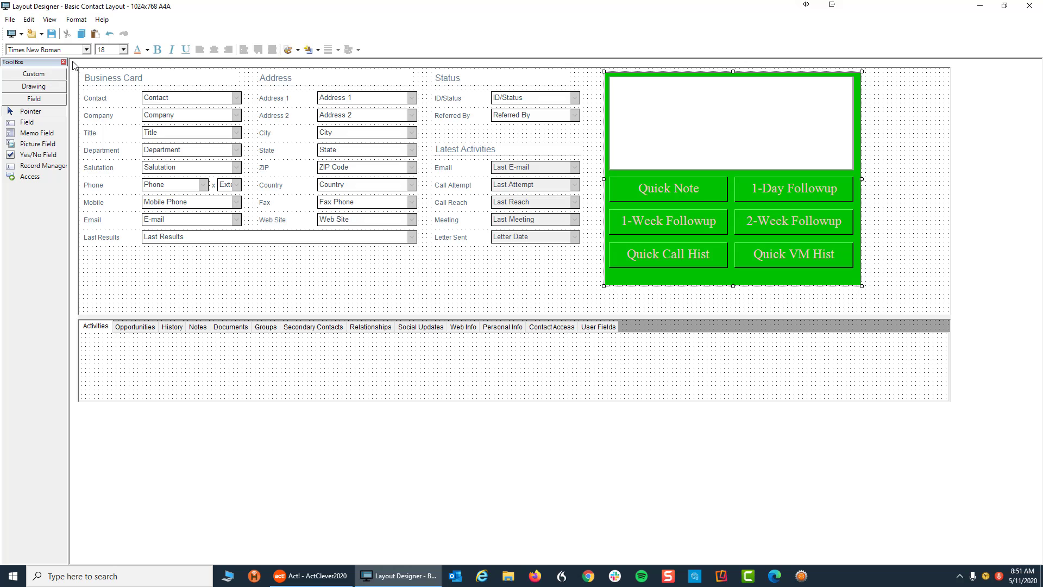
left_click(85, 50)
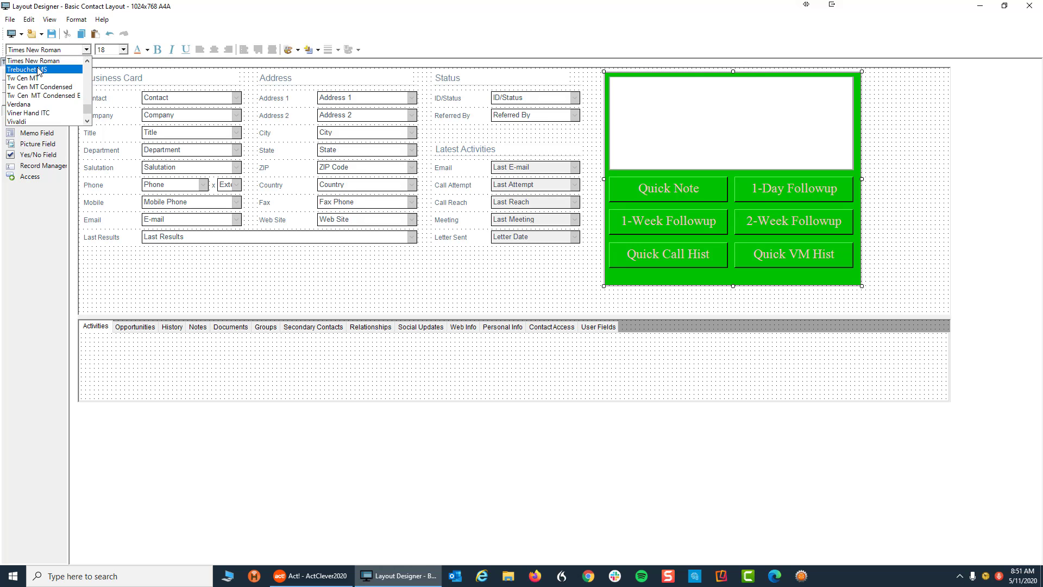
left_click(30, 87)
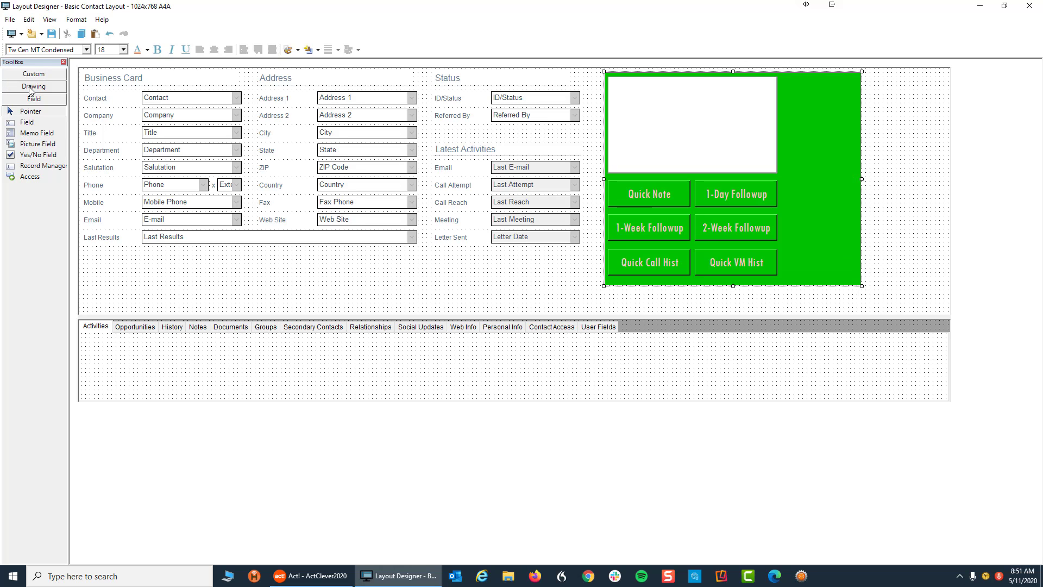
left_click(86, 49)
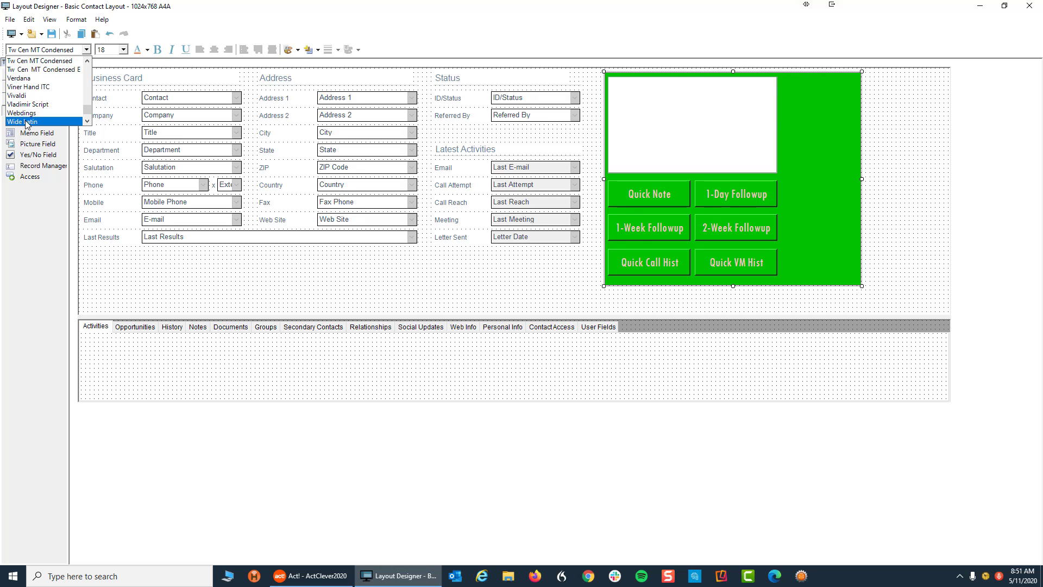
left_click(26, 122)
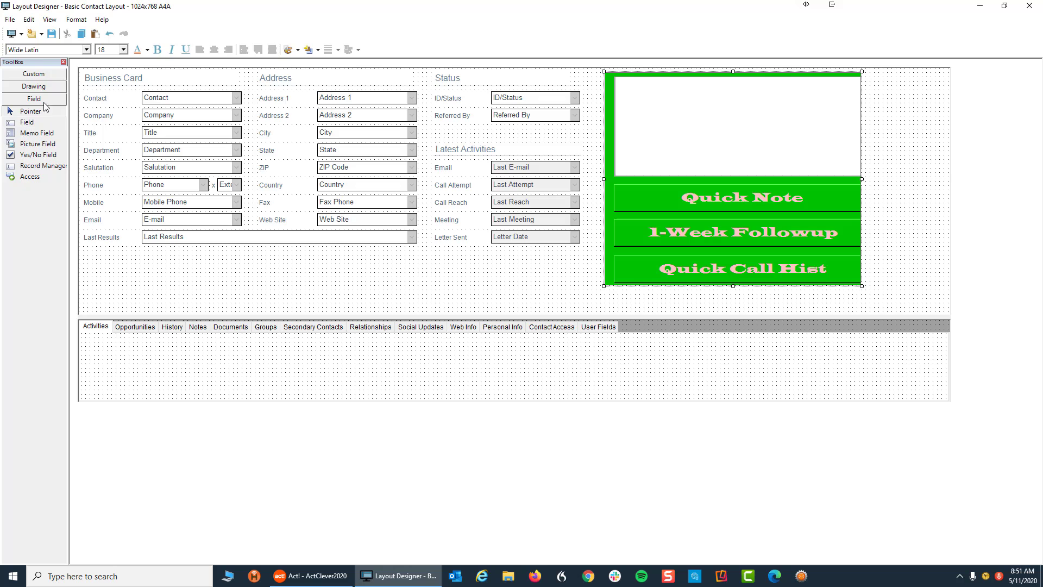
- Set the quick-button panel's font to Verdana and enlarge the panel until all the buttons fit
left_click(86, 49)
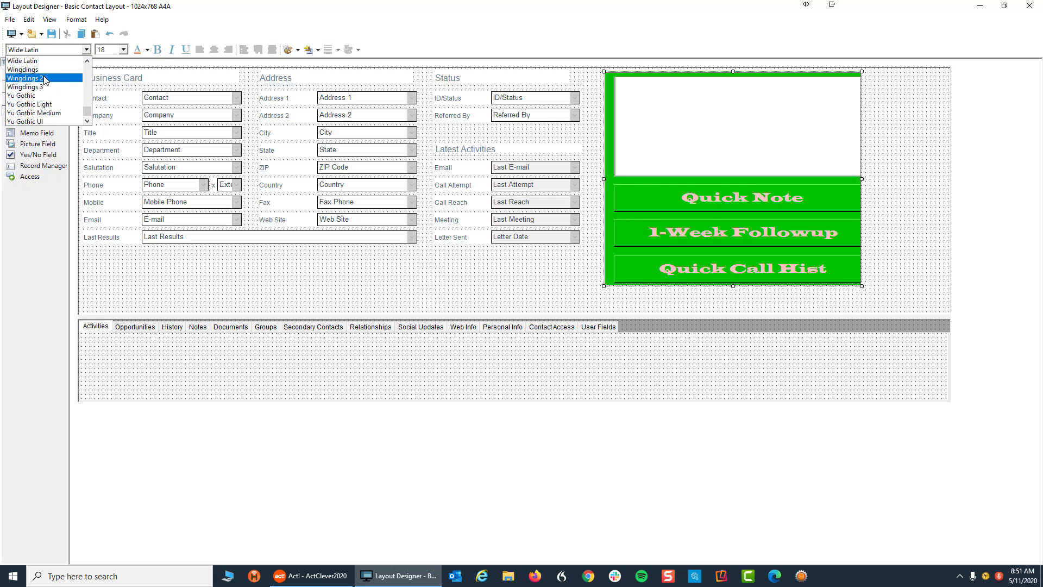
scroll(43, 81, "down", 2)
scroll(33, 71, "up", 3)
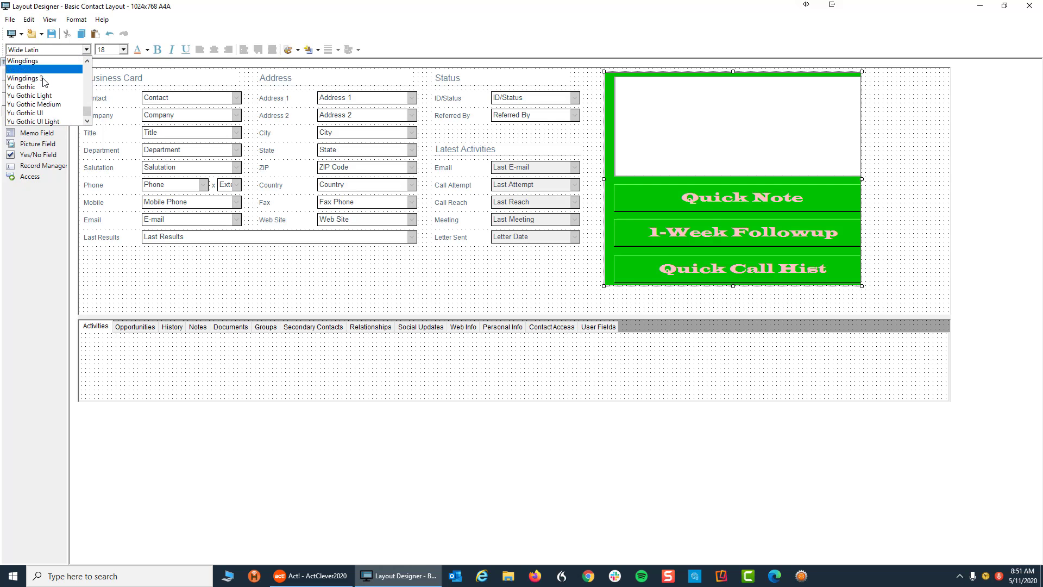
left_click(30, 61)
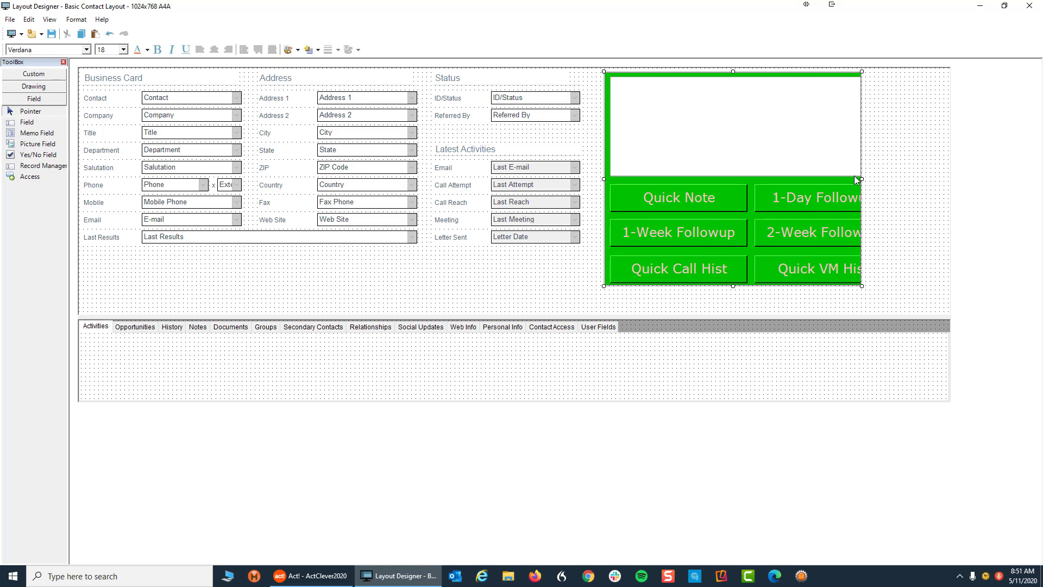
left_click_drag(861, 179, 901, 183)
left_click_drag(756, 284, 755, 294)
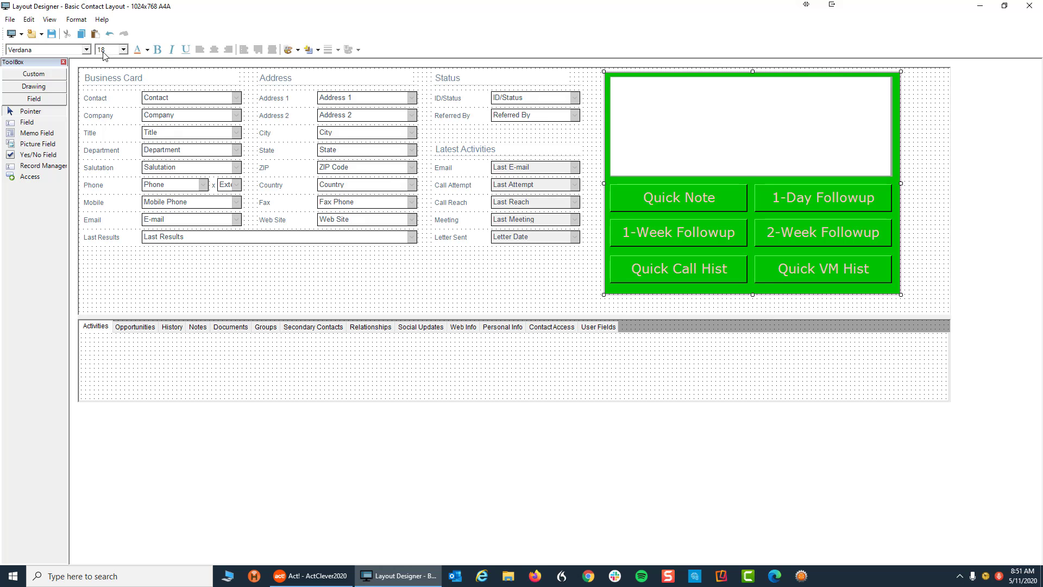
- Save the layout as a new file named "Basic Contact Layout - 1024x768 A4A 3.cly" and close the Layout Designer
left_click(10, 20)
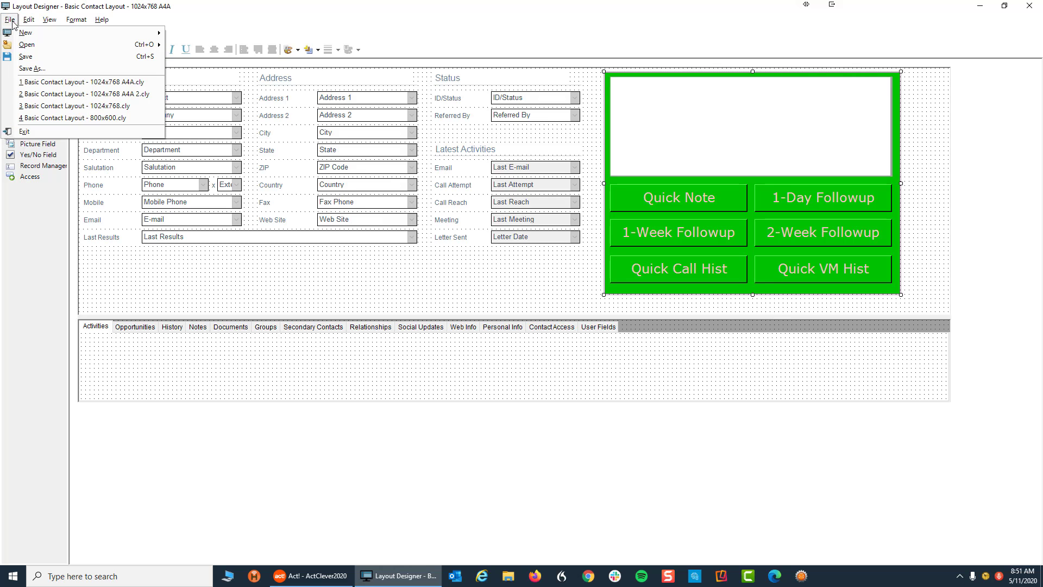
left_click(32, 68)
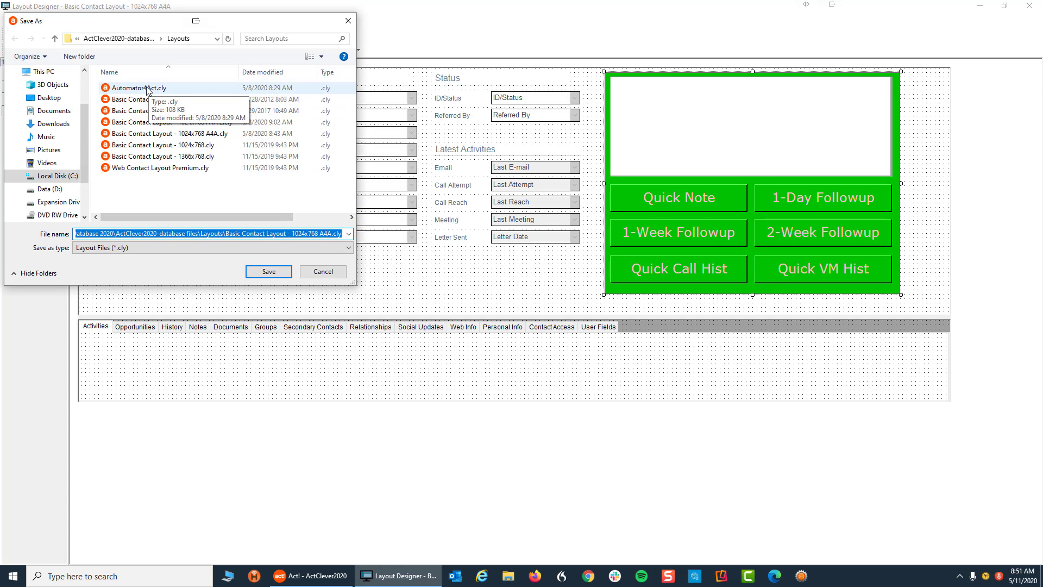
left_click(146, 89)
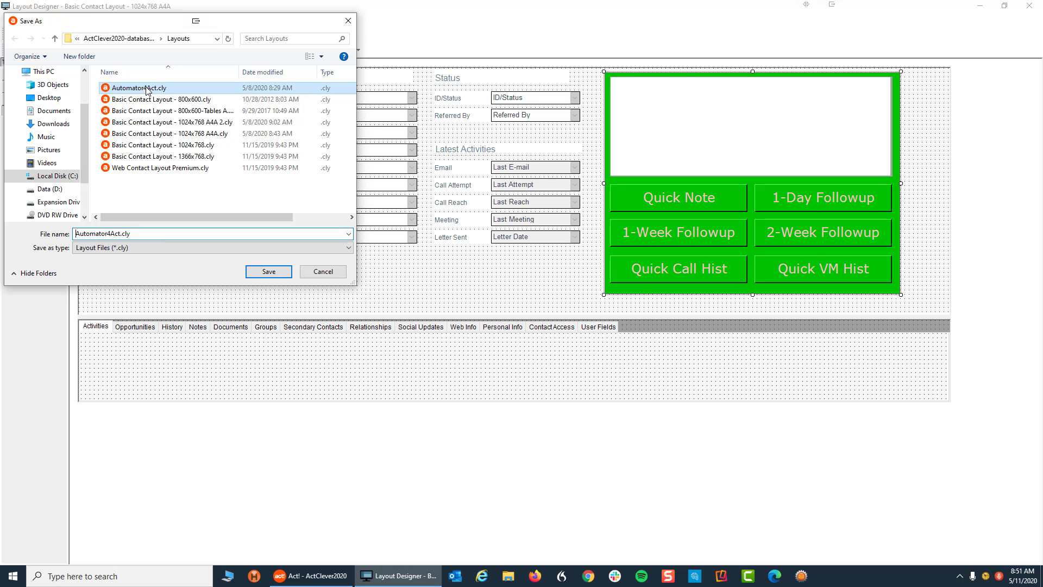
left_click(211, 123)
left_click(183, 233)
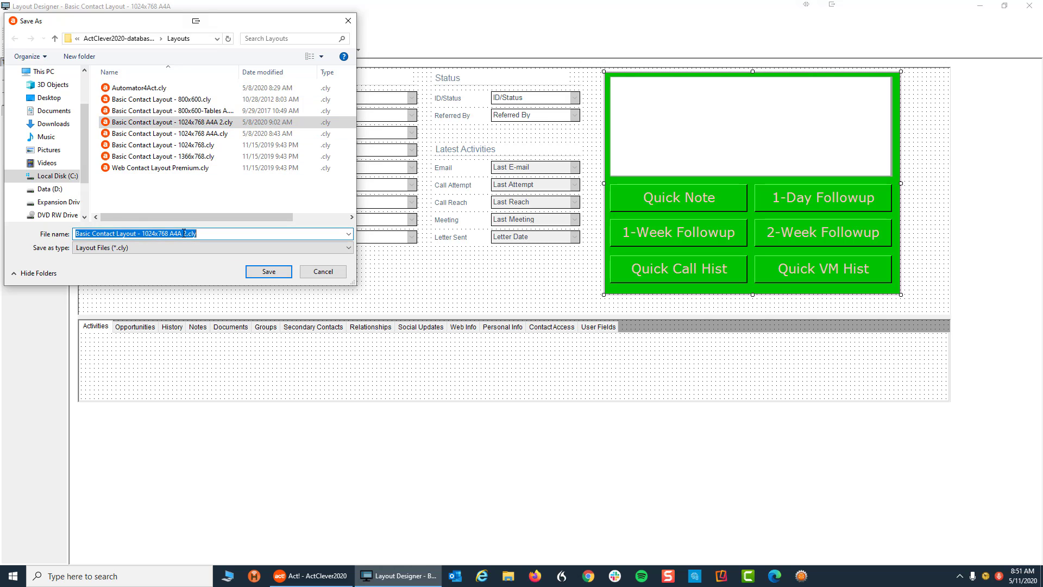
left_click(184, 233)
double_click(185, 233)
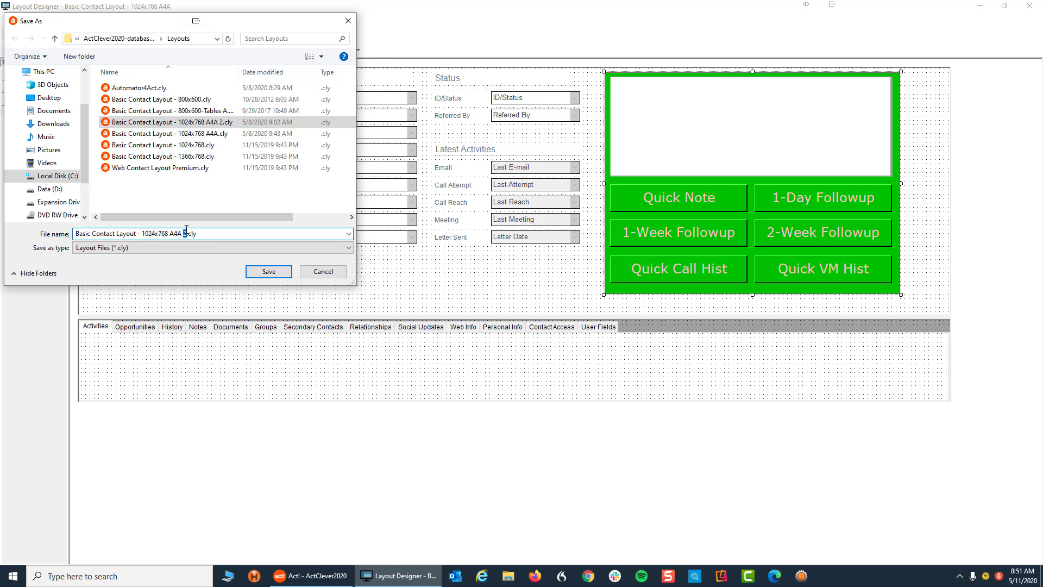
type("3")
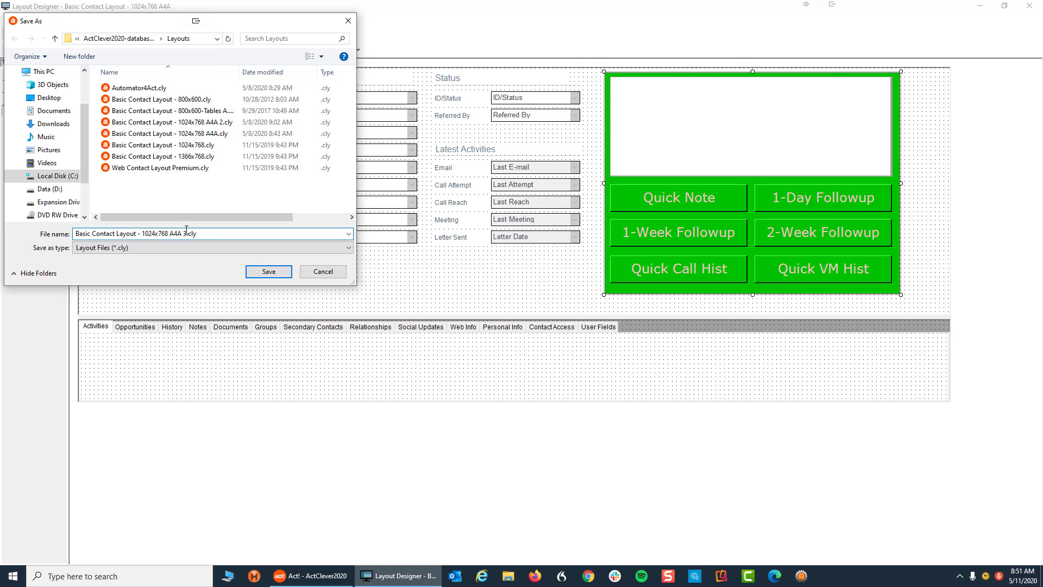
left_click(275, 272)
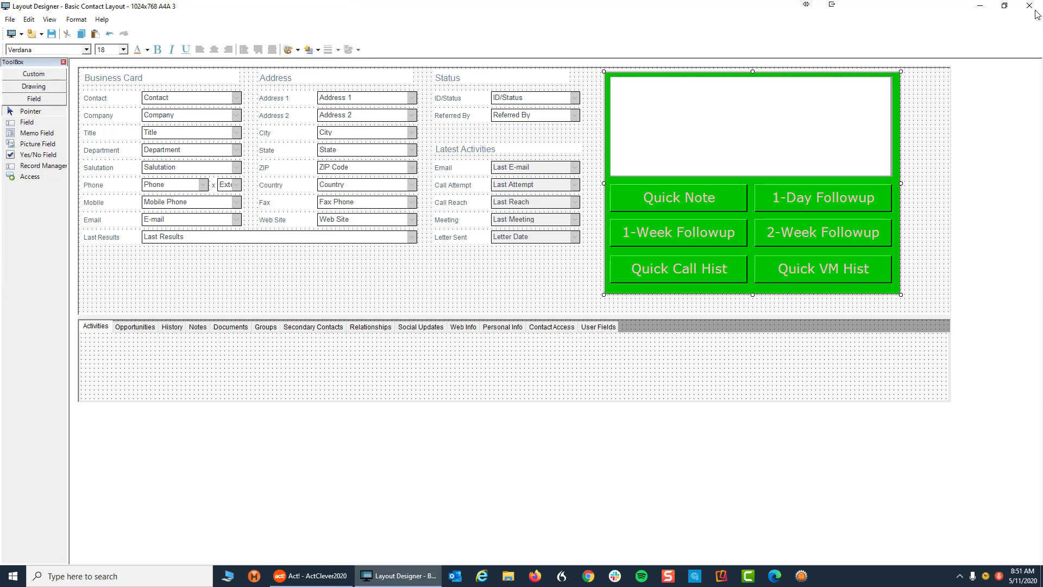
left_click(1031, 7)
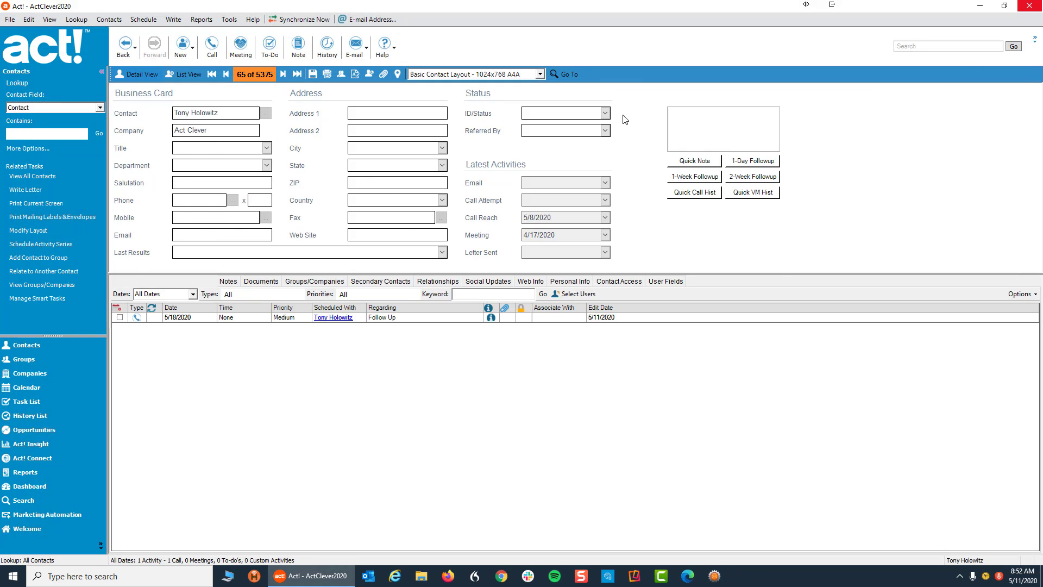
- Switch the contact view to "Basic Contact Layout - 1024x768 A4A 3" and lower the tab divider to uncover the whole button panel
left_click(539, 75)
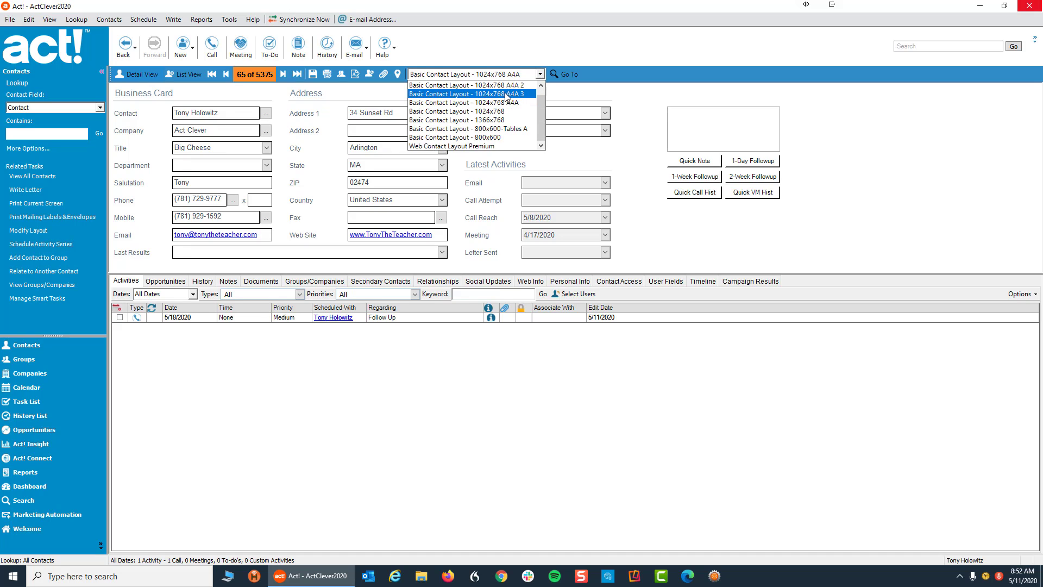
left_click(507, 94)
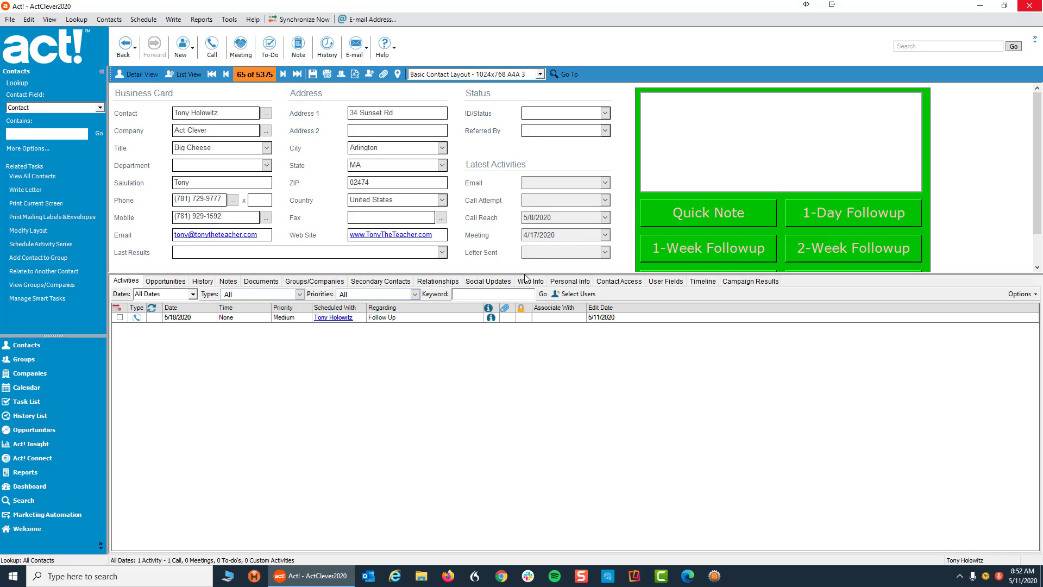
left_click_drag(524, 278, 552, 319)
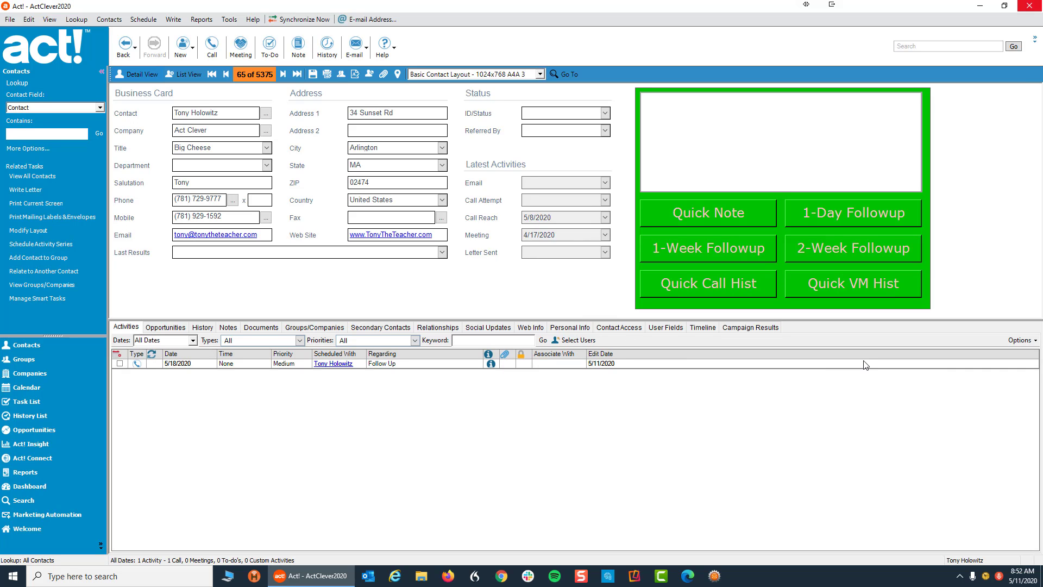